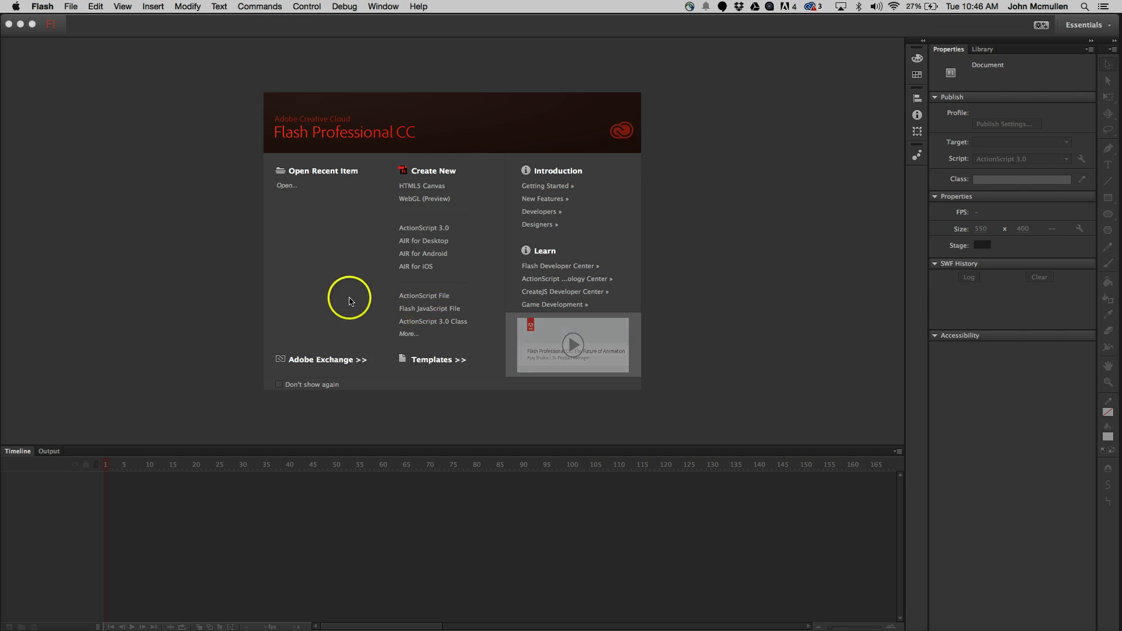
Step: Create a new ActionScript 3.0 document, Untitled-2, with a blank 550 × 400 stage
click(374, 292)
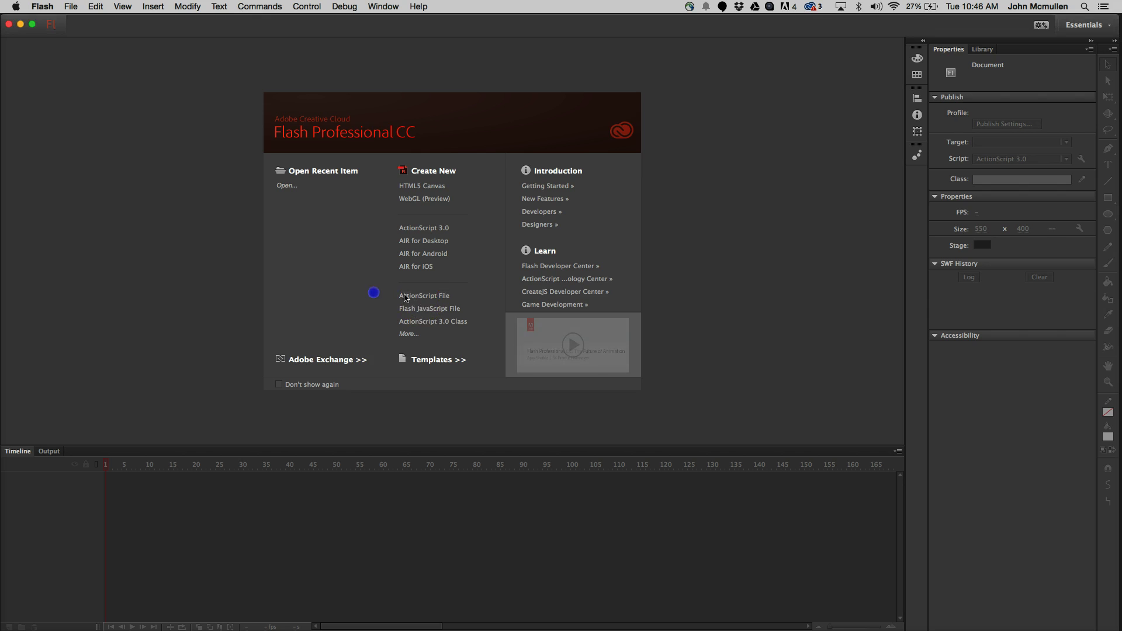
click(443, 229)
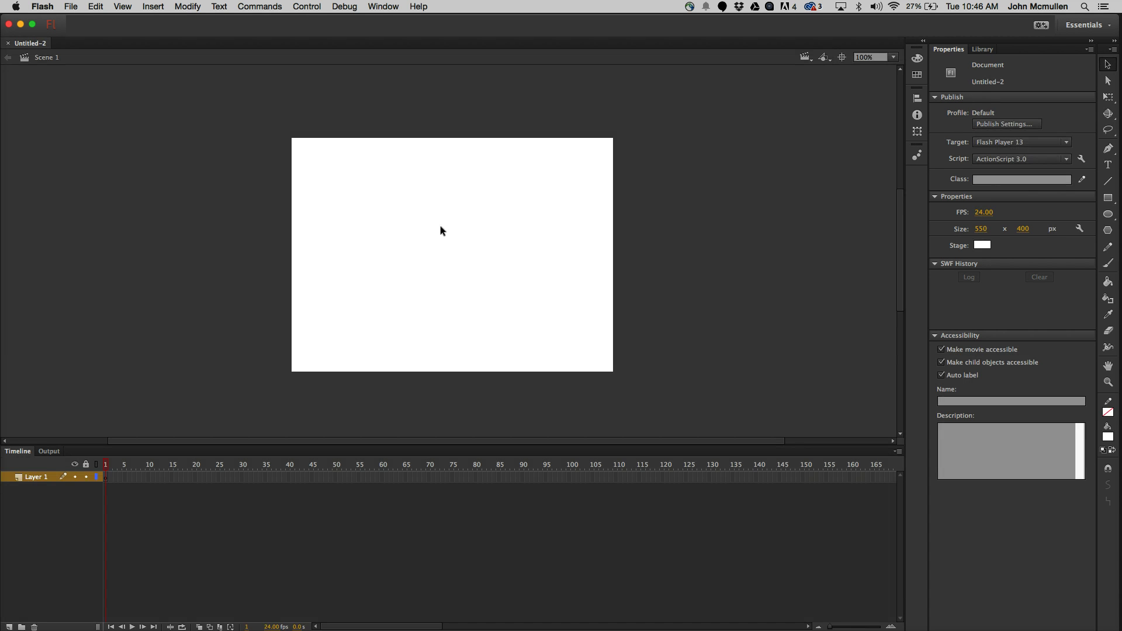
Step: Make the stage background dark blue and switch to the Brush tool with white fill
click(982, 244)
click(828, 302)
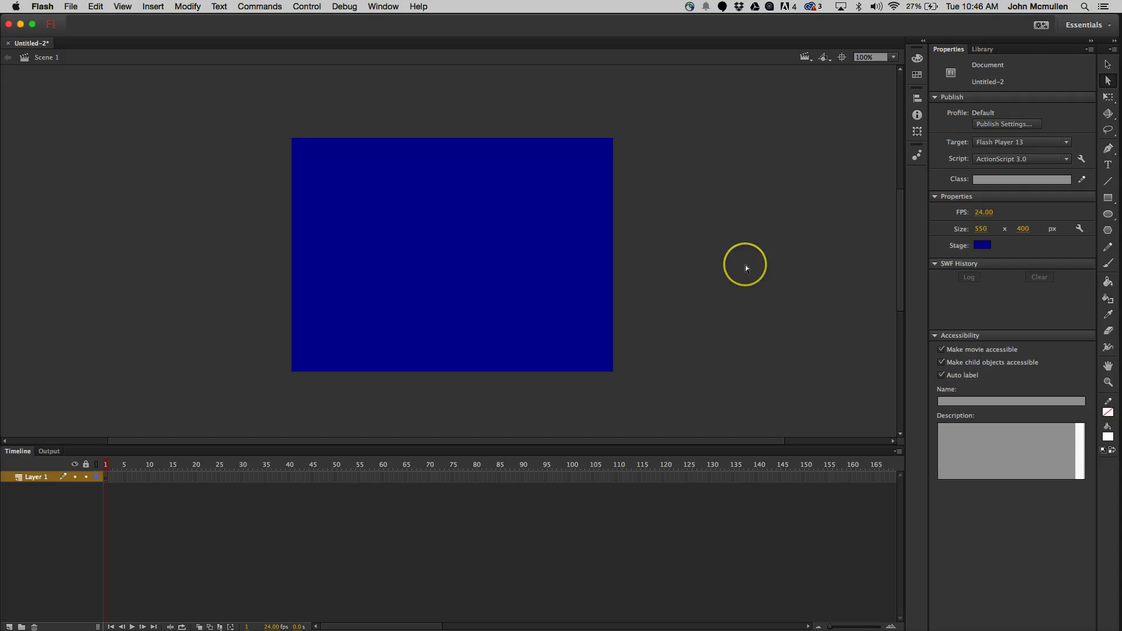
key(b)
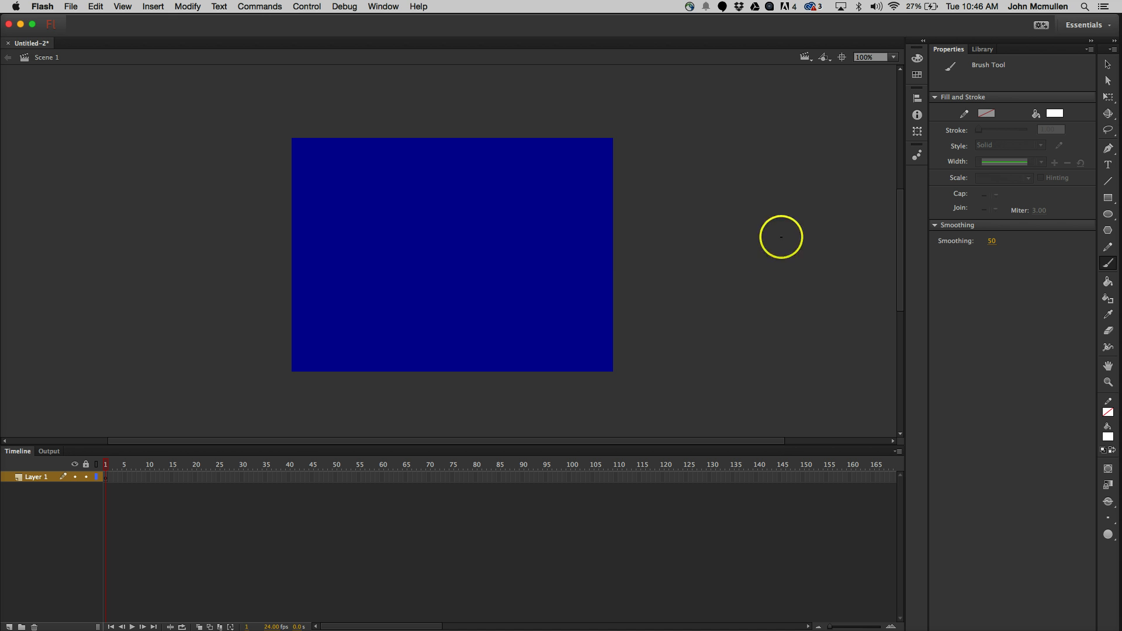
Step: Check the brush sizes, then place an empty 10 pt white Comic Sans MS text box mid-stage
click(1112, 521)
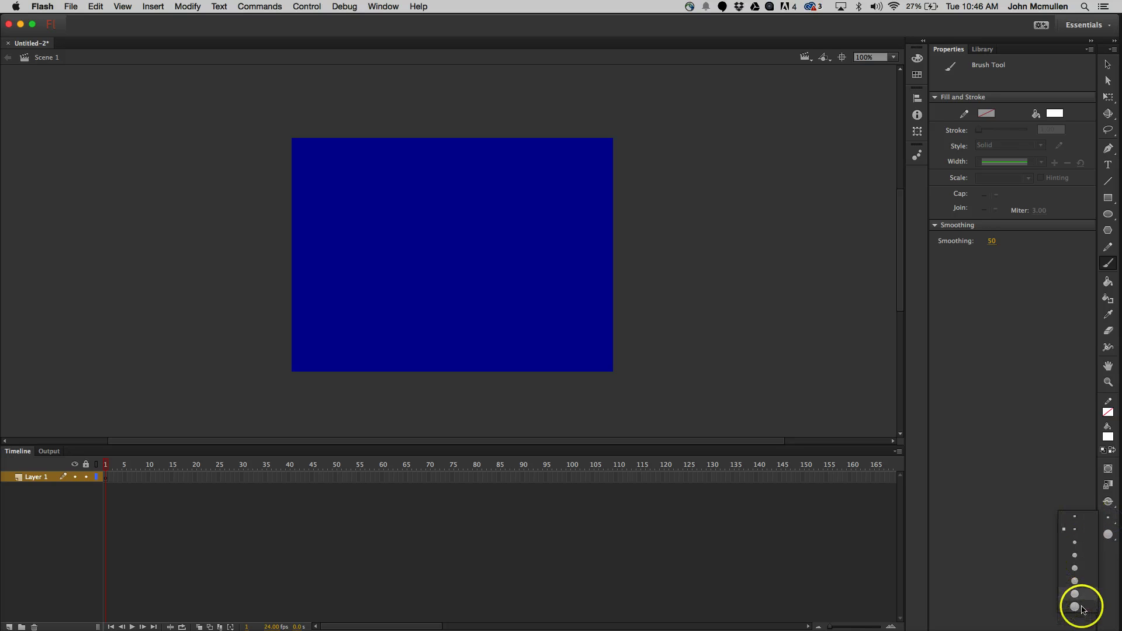
click(1064, 489)
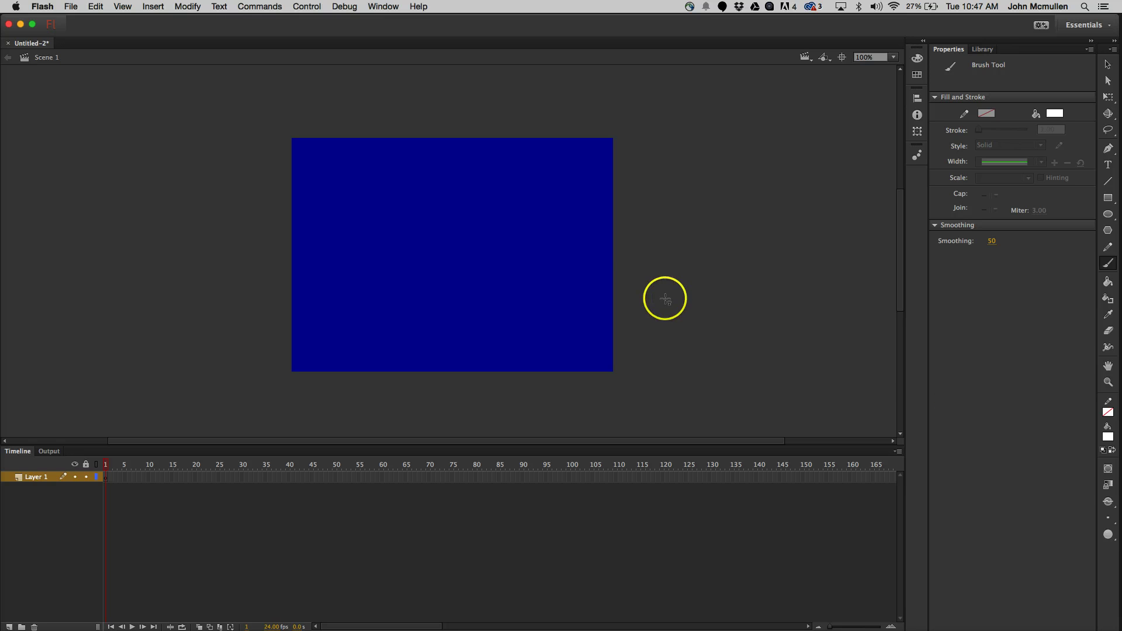
key(t)
click(466, 250)
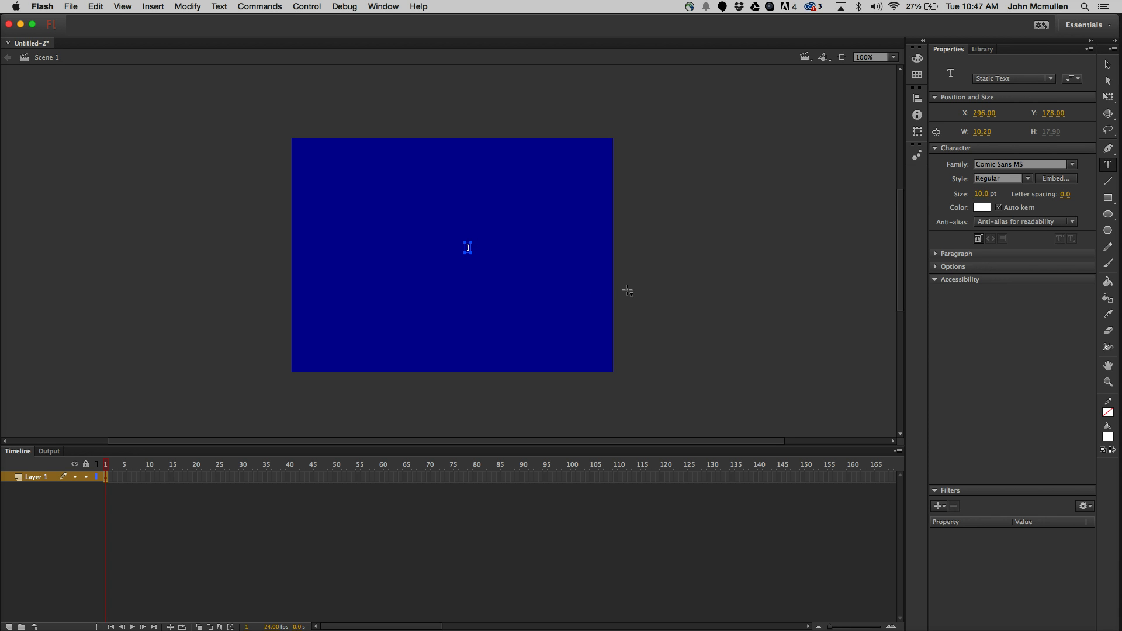
Step: Enlarge the text to 96 pt and type white square brackets '[ ]' into the box
key(q)
click(475, 239)
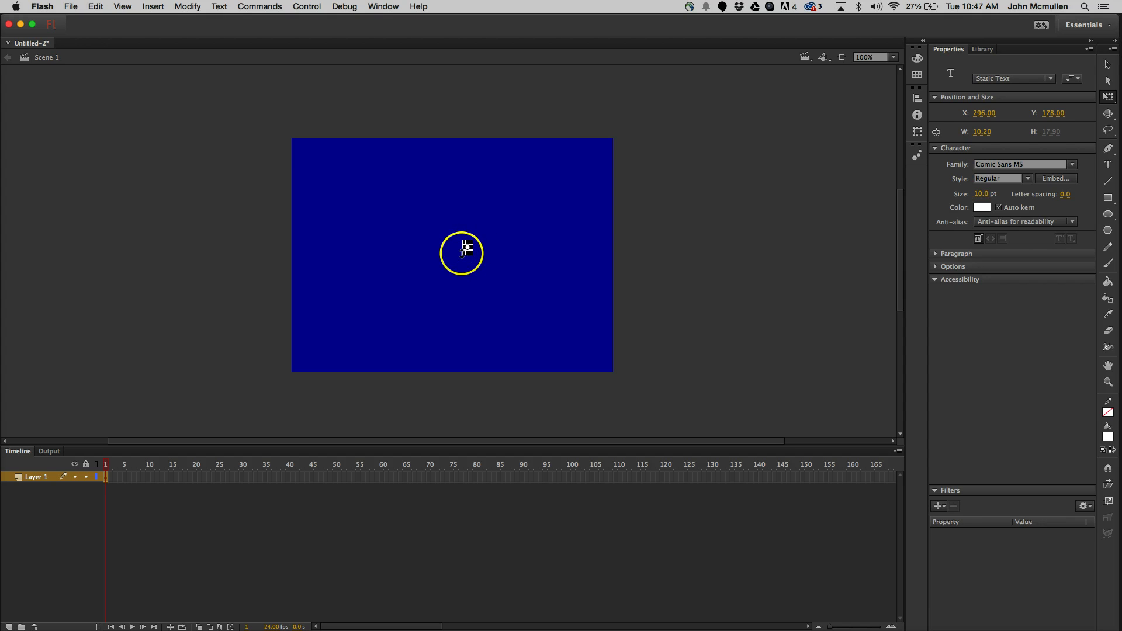
drag(984, 193, 1075, 196)
text(t)
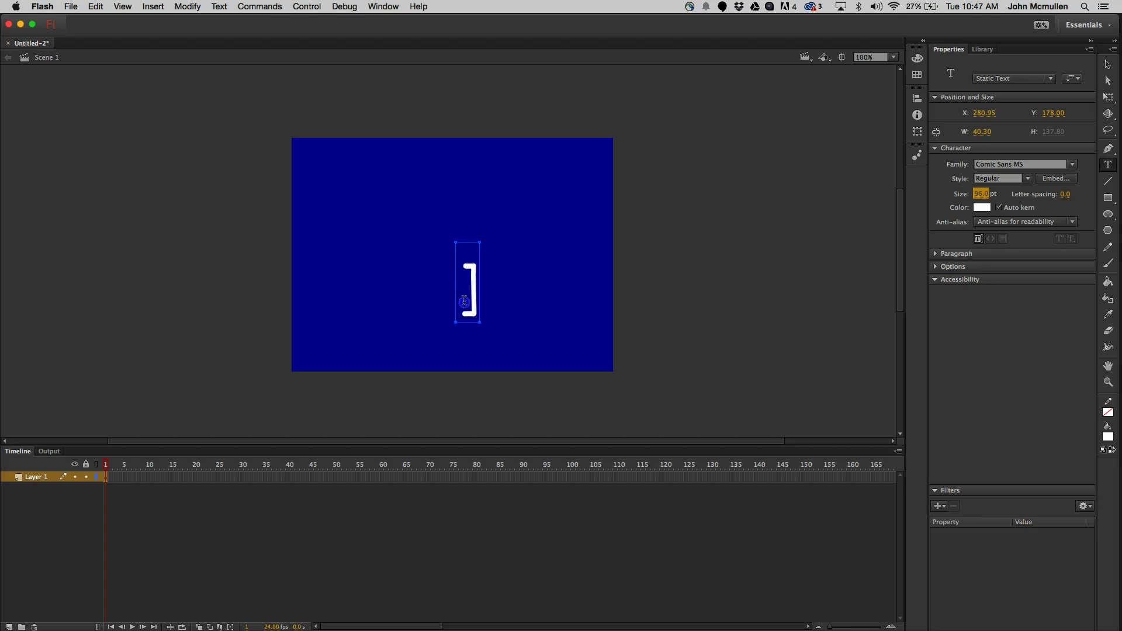
text([)
key(super+a)
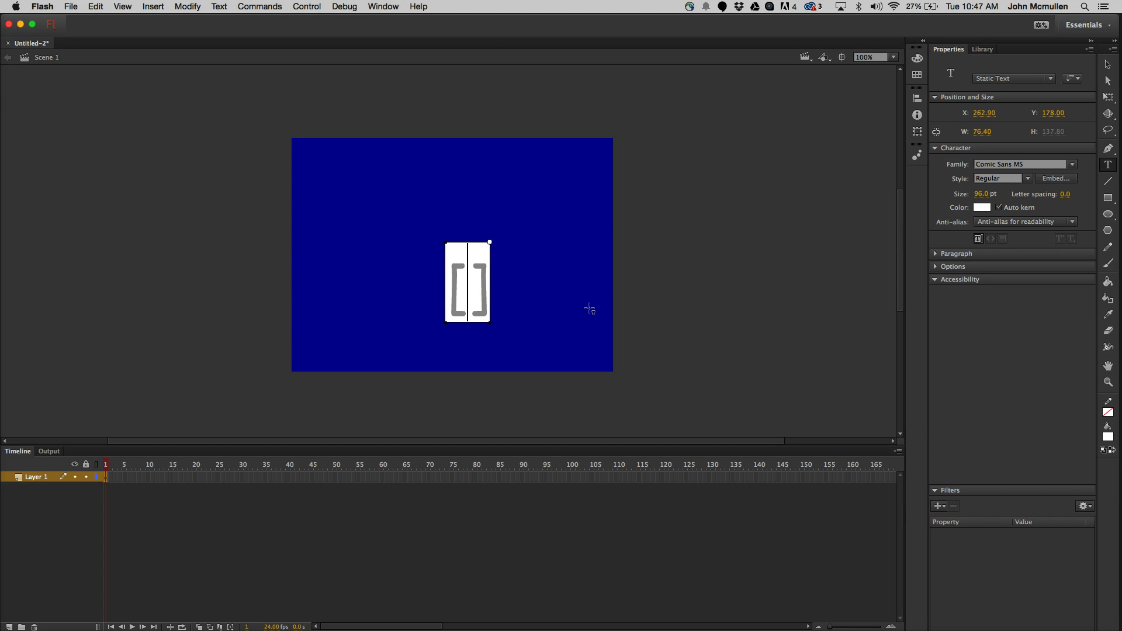
key(Escape)
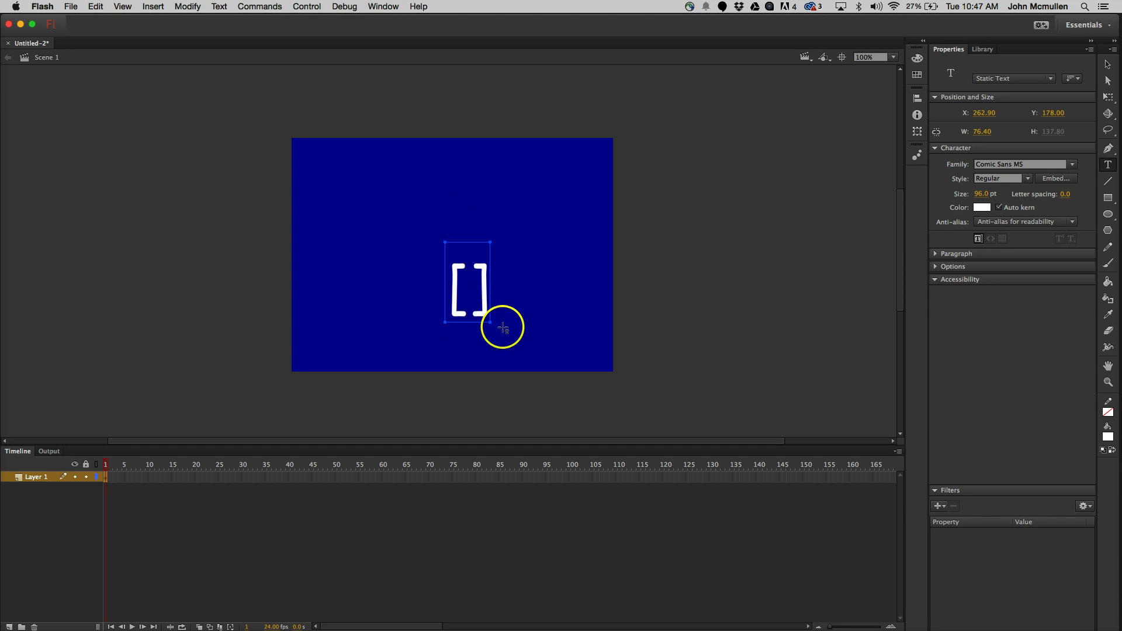
key(b)
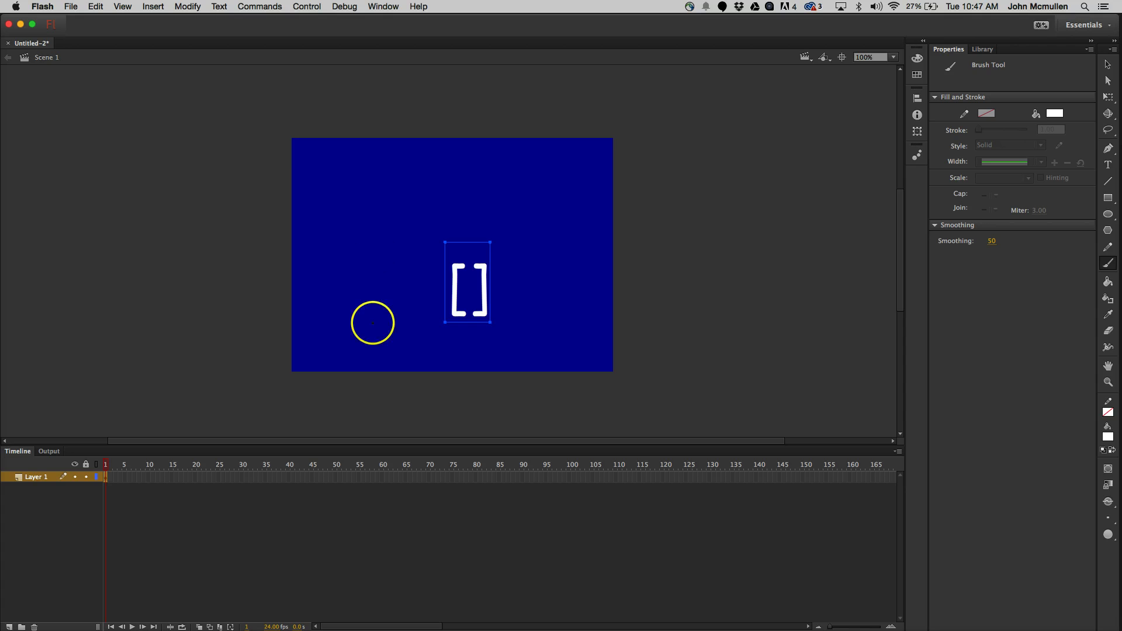
Step: Paint a row of three white test dots of increasing brush size
key(bracketleft)
key(bracketleft)
key(bracketleft)
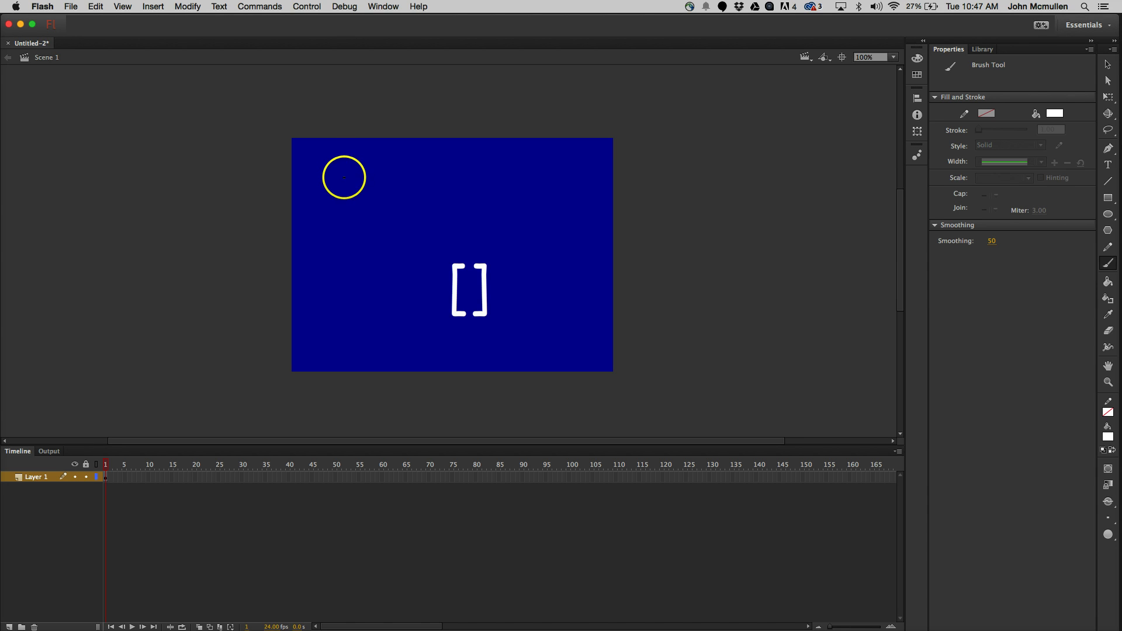
click(344, 177)
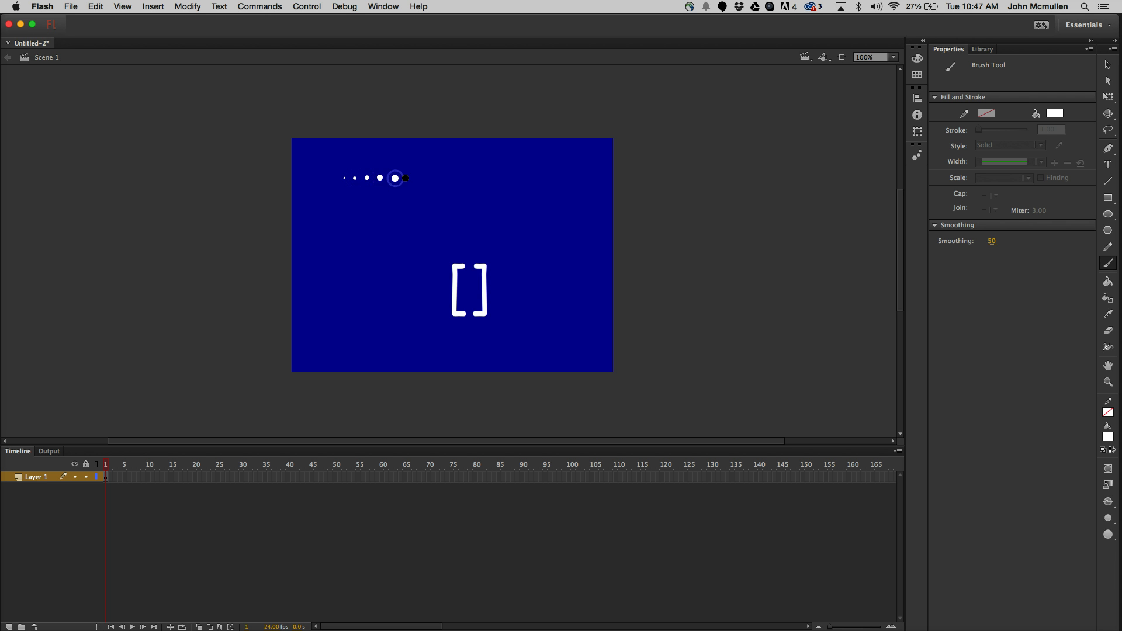
click(411, 178)
click(475, 178)
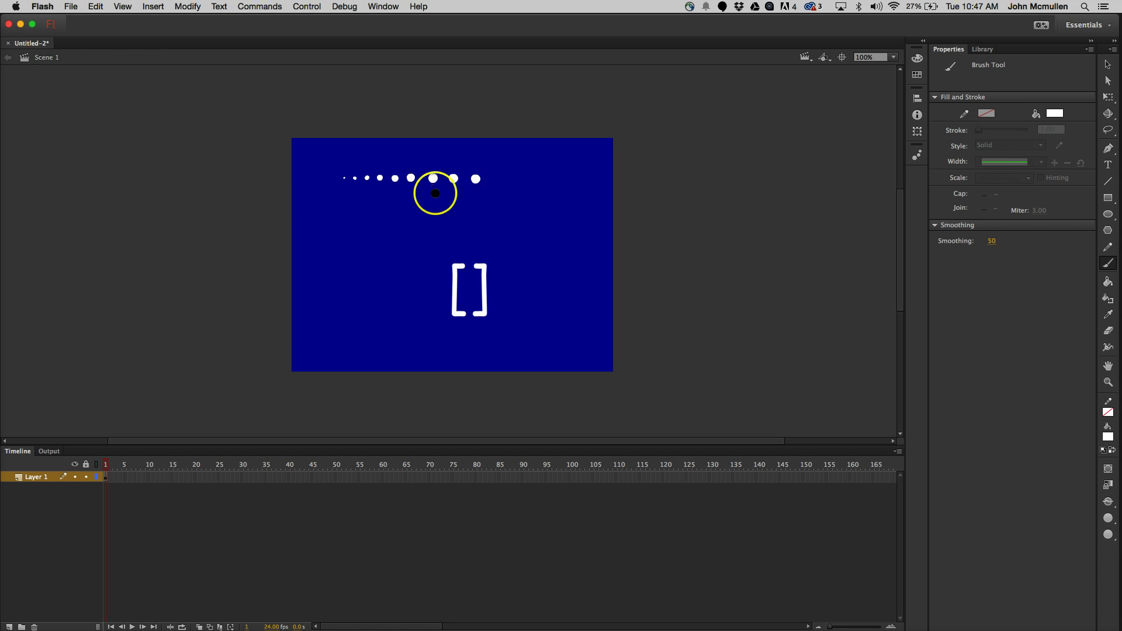
Step: Marquee-select the test dots together with the bracket text
key(v)
drag(522, 168, 300, 215)
drag(310, 274, 295, 345)
Step: Delete the test dots and brackets, then dab about fourteen white star dots across the stage
key(Delete)
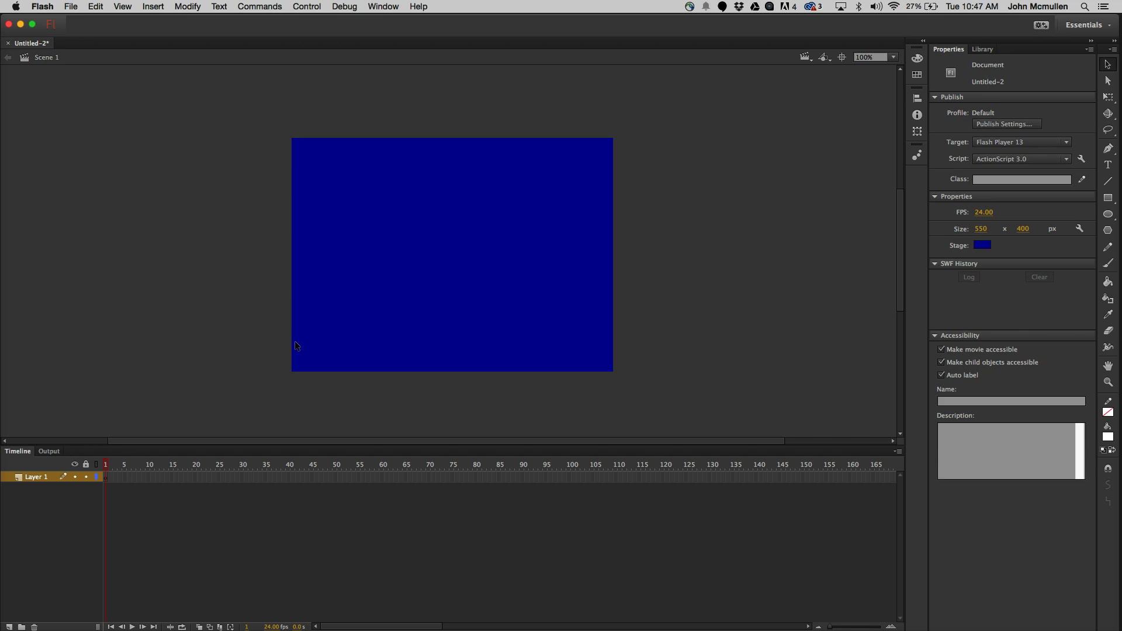
key(b)
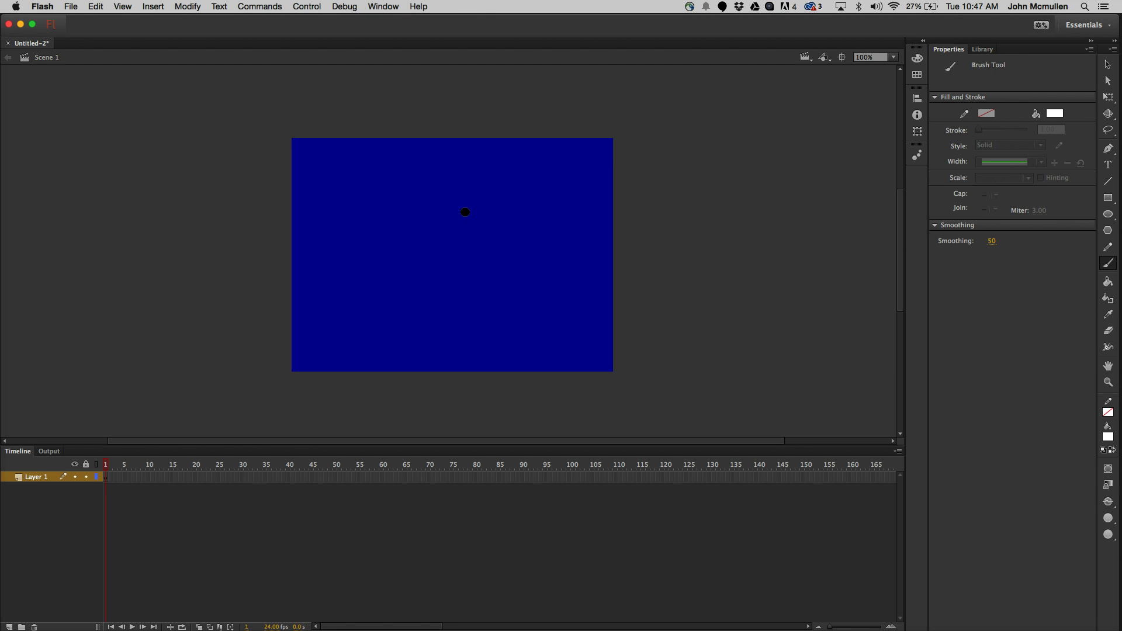
click(312, 154)
click(329, 215)
click(425, 187)
click(436, 279)
click(520, 257)
click(552, 195)
click(493, 168)
click(454, 316)
click(334, 335)
click(566, 270)
click(535, 245)
click(378, 217)
click(439, 238)
click(322, 291)
Step: Dab more white star dots on the pasteboard left of, above, right of and below the stage
click(370, 378)
click(269, 399)
click(271, 270)
click(250, 167)
click(194, 275)
click(208, 164)
click(257, 99)
click(368, 94)
click(535, 106)
click(646, 103)
click(644, 146)
click(630, 256)
click(640, 306)
click(708, 327)
click(688, 420)
click(626, 415)
click(646, 362)
Step: Zoom out and add star dots around the stage's lower-left area
key(super+minus)
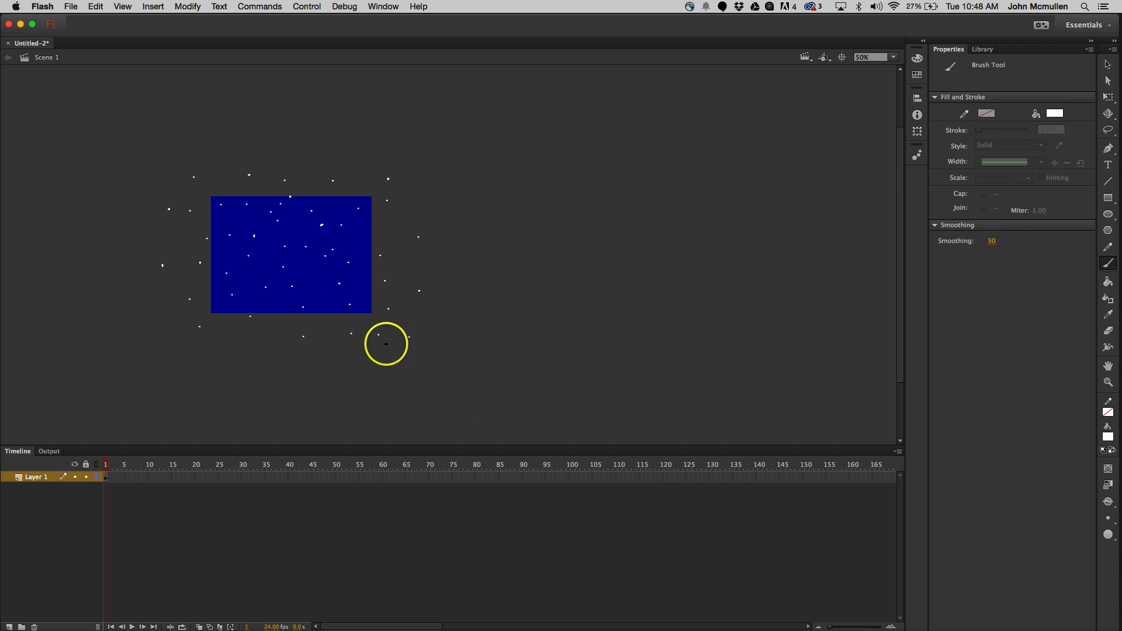
click(237, 332)
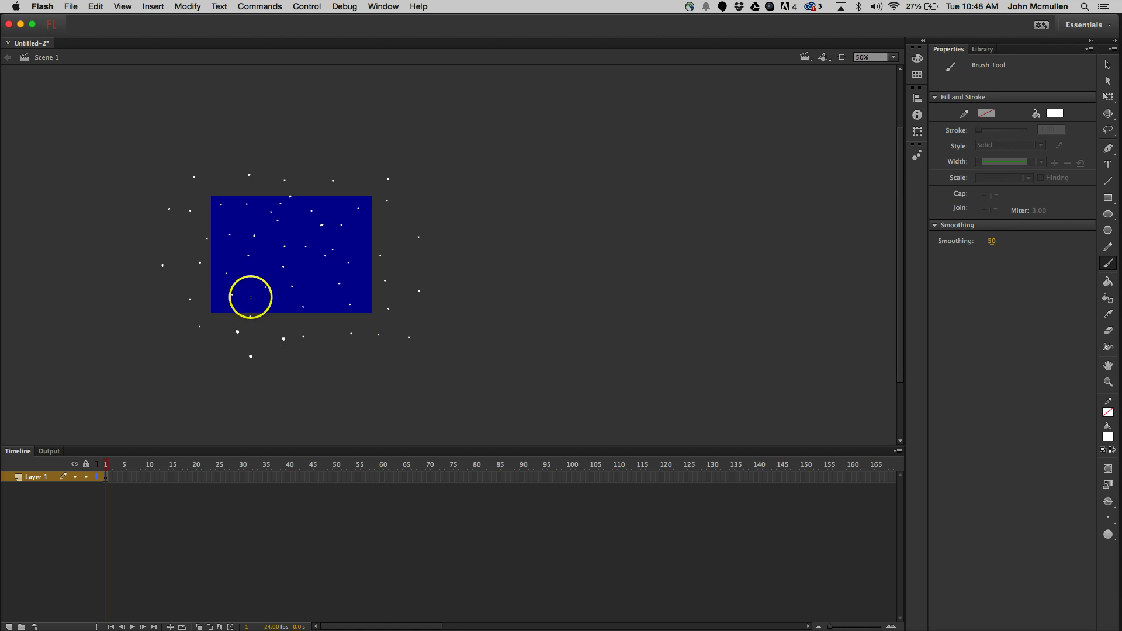
click(235, 316)
click(250, 308)
click(206, 283)
click(249, 278)
click(236, 263)
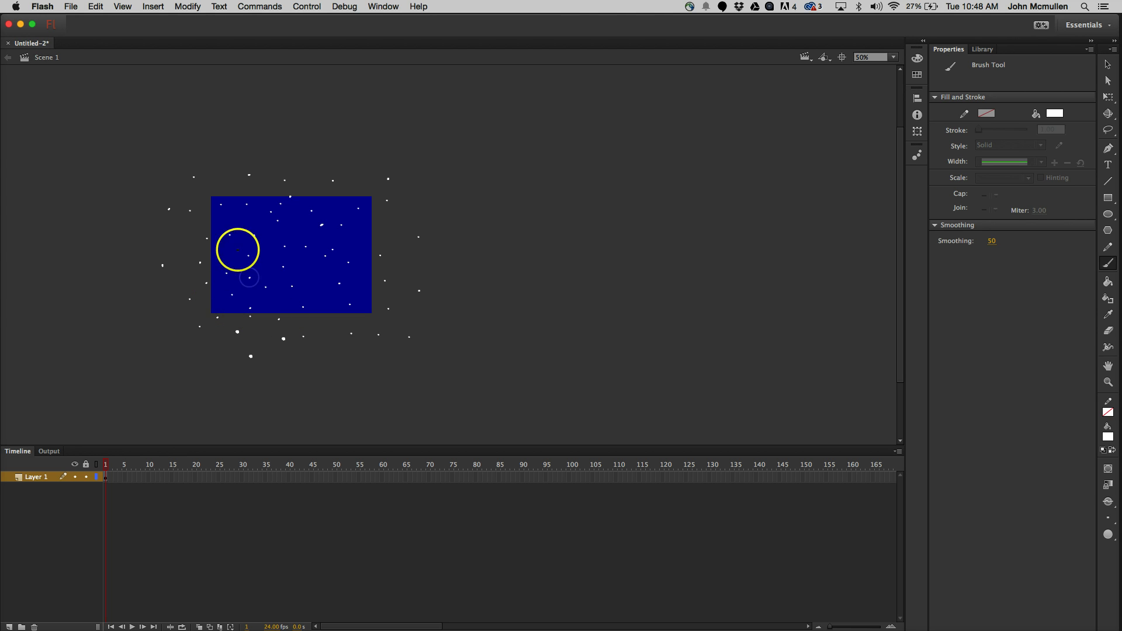
click(254, 227)
Step: At full zoom, sprinkle small star dots over the middle and lower right of the stage
key(super+equal)
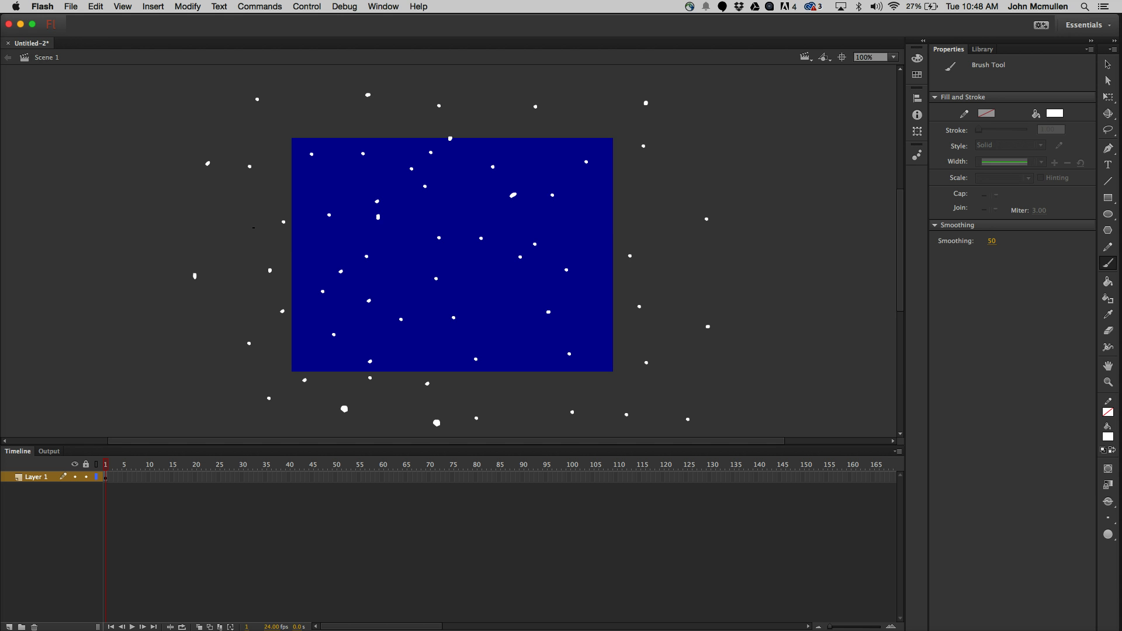
click(415, 286)
click(386, 241)
click(449, 199)
click(458, 262)
click(464, 306)
click(559, 343)
click(568, 320)
click(604, 356)
click(615, 280)
click(516, 218)
click(466, 249)
click(428, 267)
click(345, 221)
Step: Add star dots along the stage's left edge and in a row below the stage
click(391, 143)
click(288, 157)
click(289, 209)
click(309, 243)
click(275, 281)
click(224, 271)
click(249, 202)
click(197, 295)
click(230, 357)
click(216, 391)
click(231, 419)
click(261, 391)
click(277, 425)
click(323, 398)
click(359, 413)
click(385, 395)
click(404, 411)
click(447, 399)
click(467, 394)
click(554, 414)
click(559, 354)
click(673, 370)
Step: Add star dots by the right and top edges, plus tiny specks across the lower and upper stage
click(696, 277)
click(643, 181)
click(599, 176)
click(601, 245)
click(602, 120)
click(574, 131)
click(464, 91)
click(565, 240)
click(457, 340)
click(383, 338)
click(289, 267)
click(269, 186)
click(282, 178)
click(321, 159)
click(466, 210)
click(506, 145)
click(555, 135)
click(570, 185)
click(671, 215)
Step: Marquee-select all the star dots and scale them down to 277.05 × 384.55 within the stage
key(v)
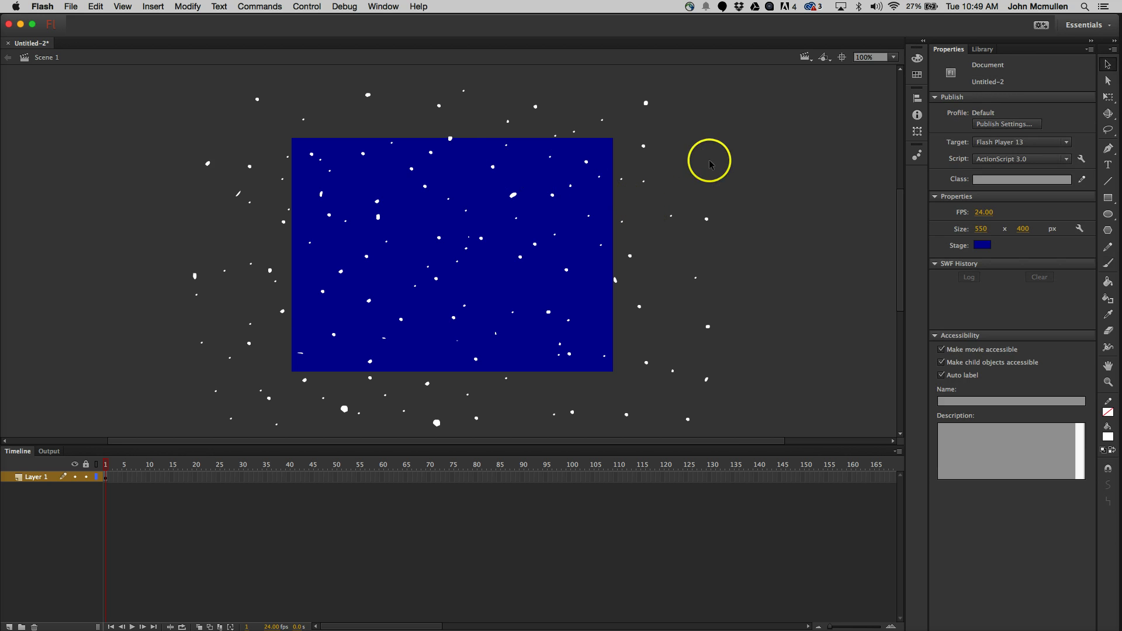
drag(134, 70, 802, 471)
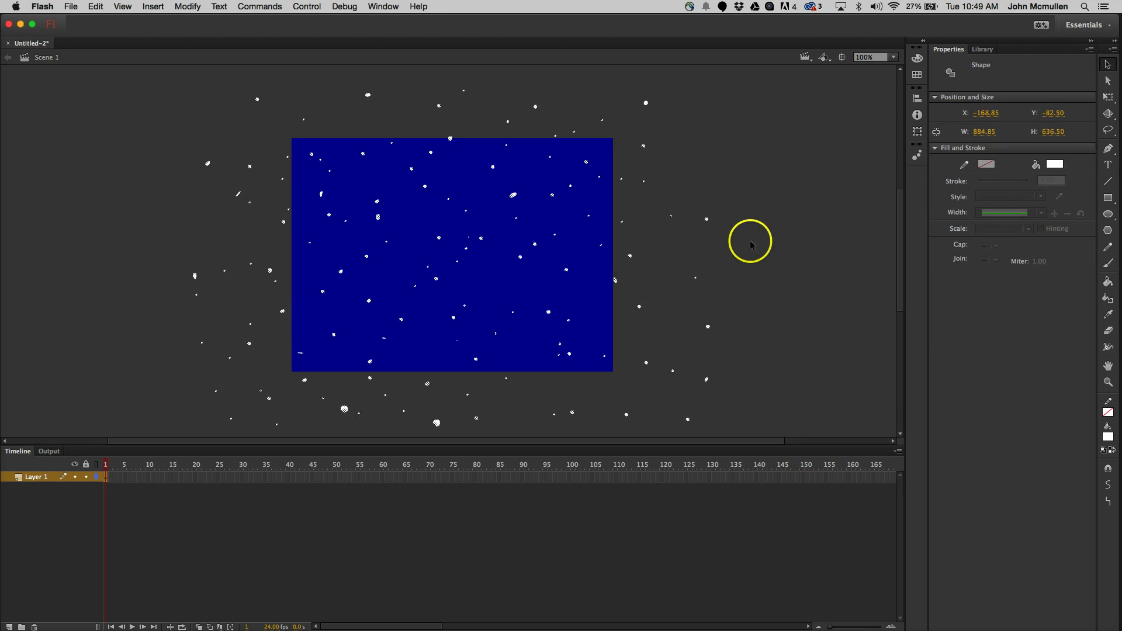
key(q)
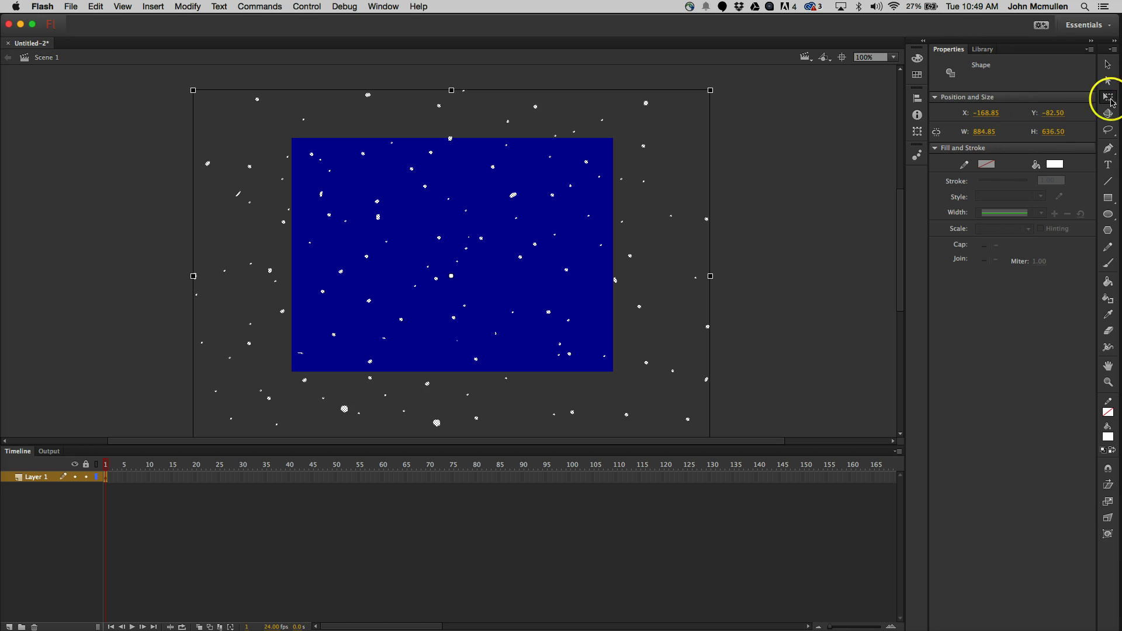
drag(707, 90, 538, 379)
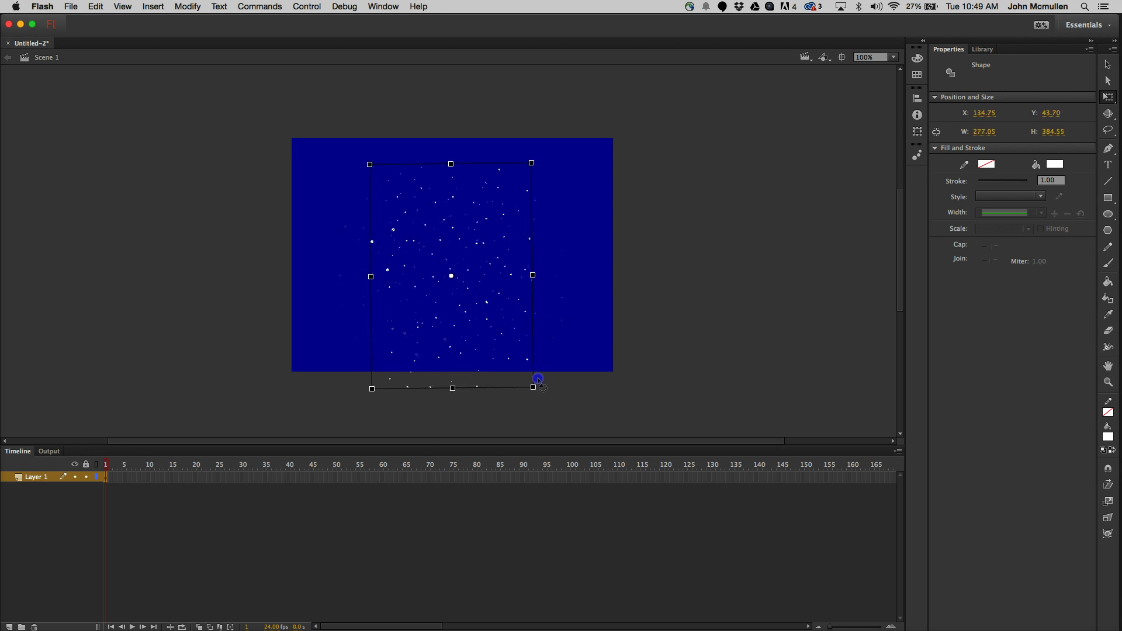
Step: Drag the shrunken star field up-left, then right across the stage, and deselect it
key(v)
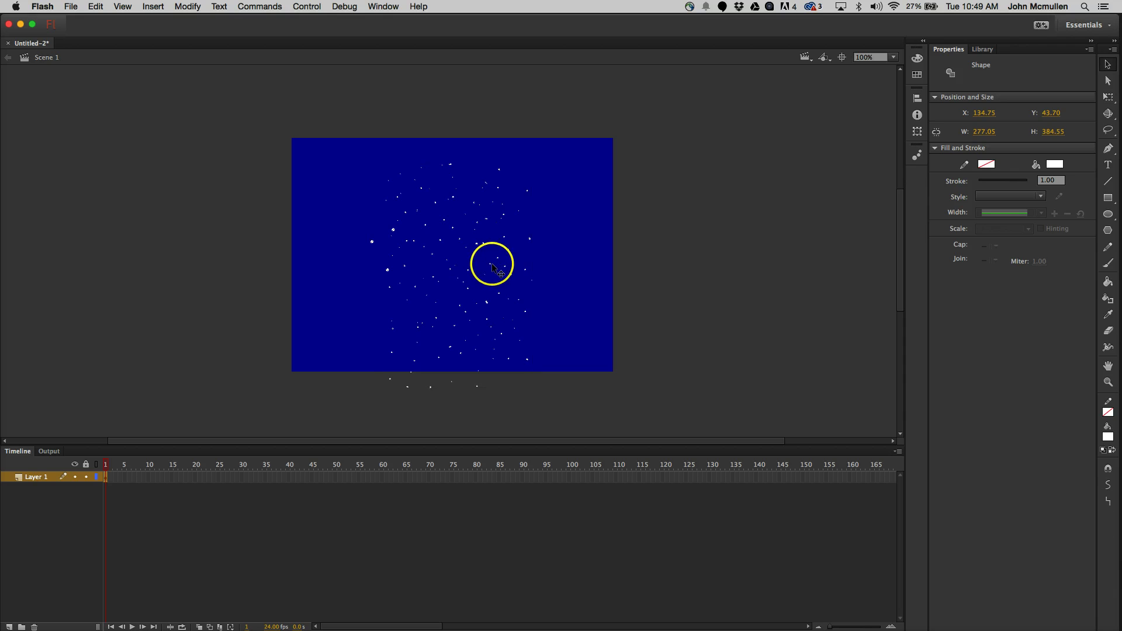
drag(465, 259, 396, 241)
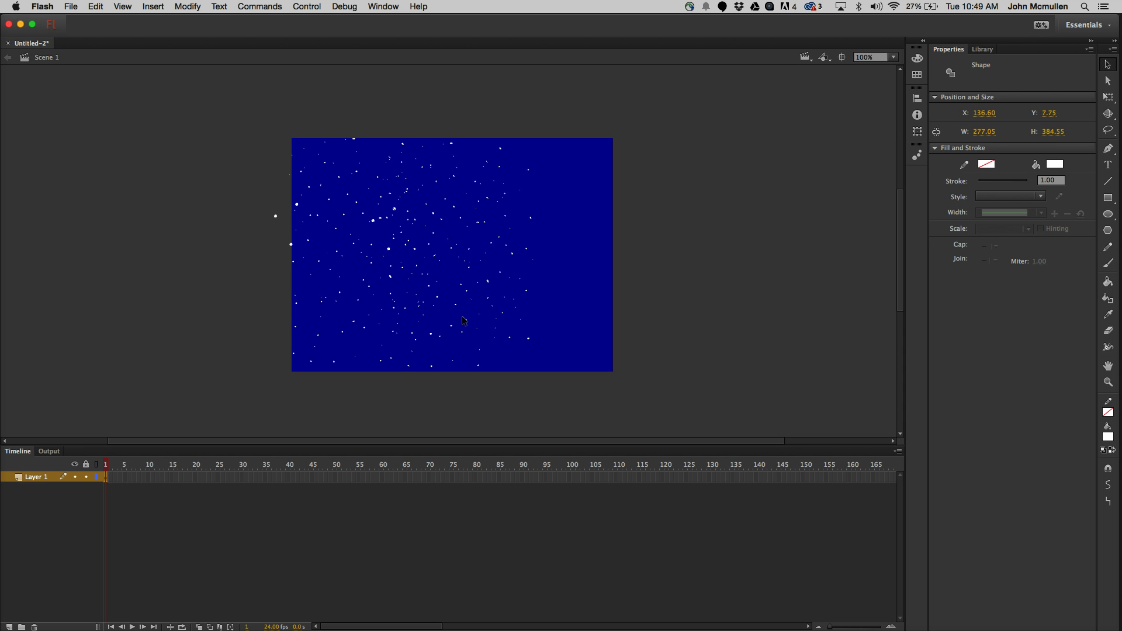
drag(467, 273, 552, 269)
click(704, 280)
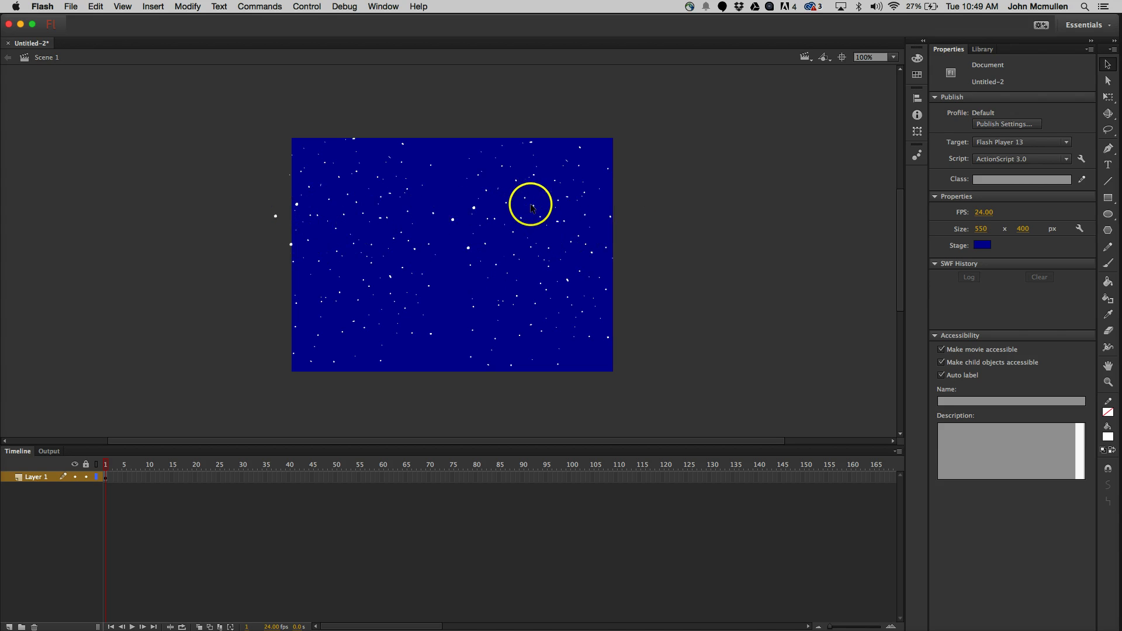
Step: Shift two star clumps, one toward the bottom edge and one into the upper middle
drag(538, 194, 446, 243)
drag(474, 205, 416, 348)
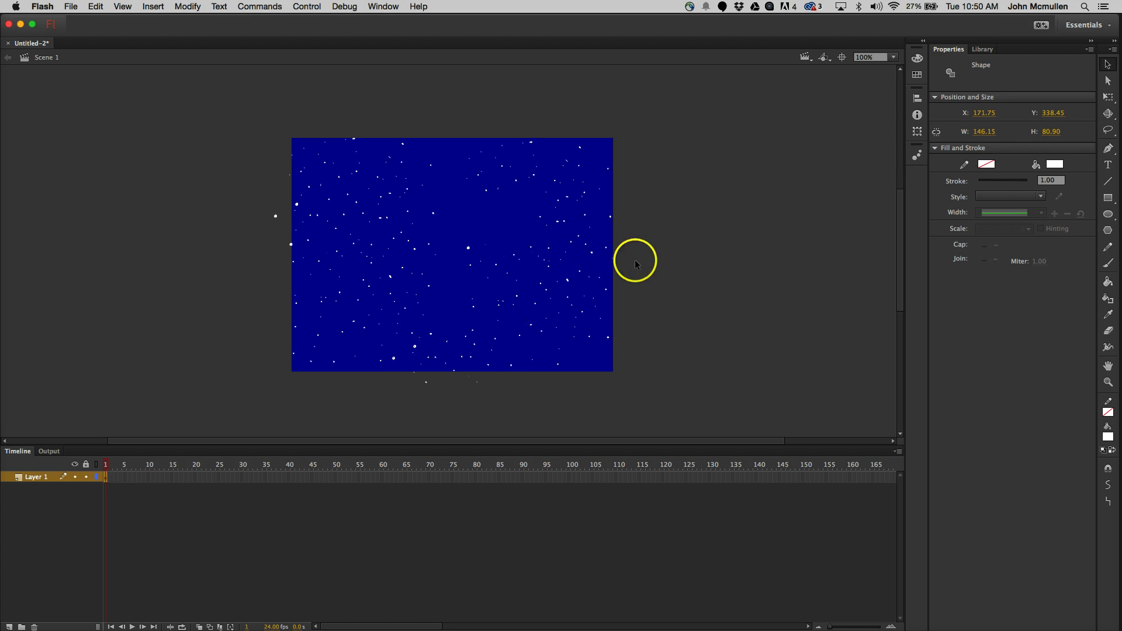
drag(636, 261, 574, 313)
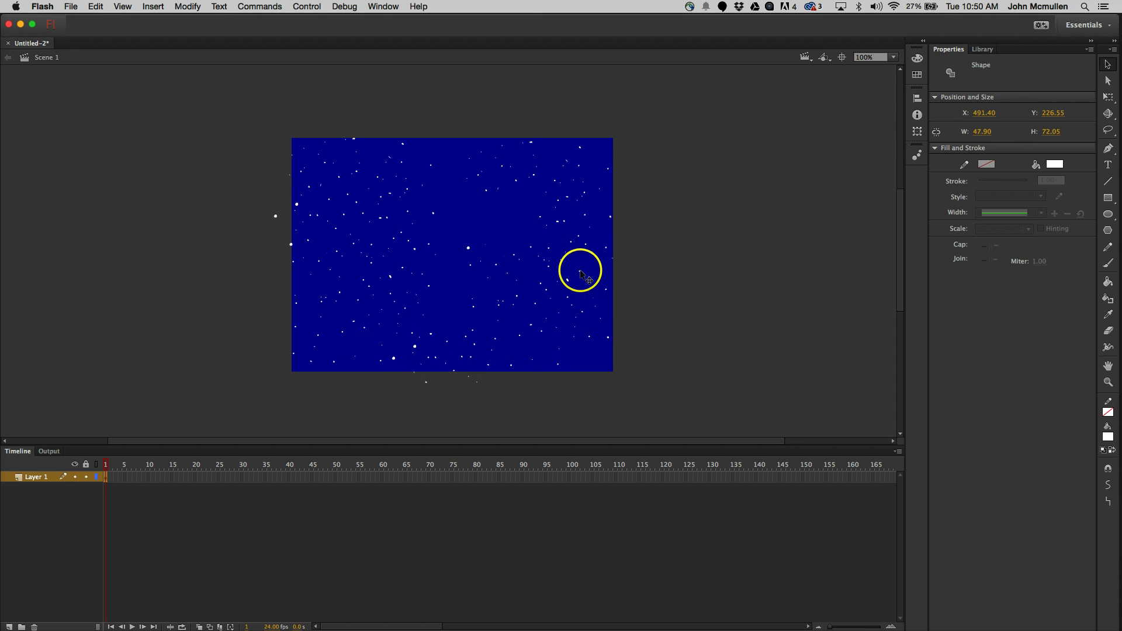
drag(531, 247, 484, 196)
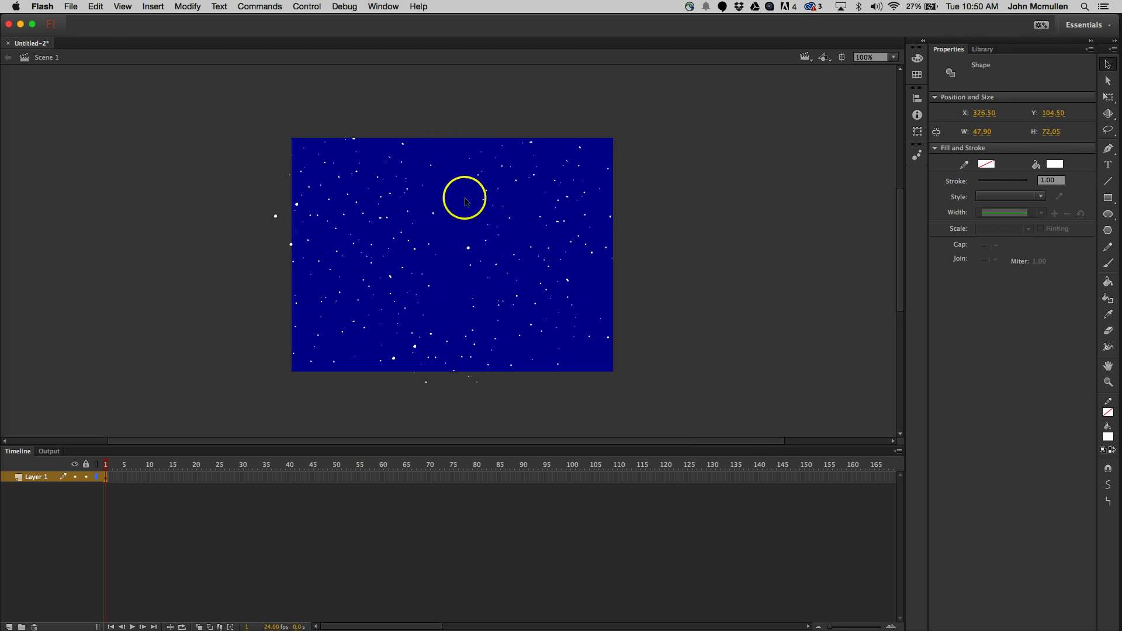
Step: With the Brush tool, paint about seven white star dots in the stage's empty gaps, including one just below the stage
key(b)
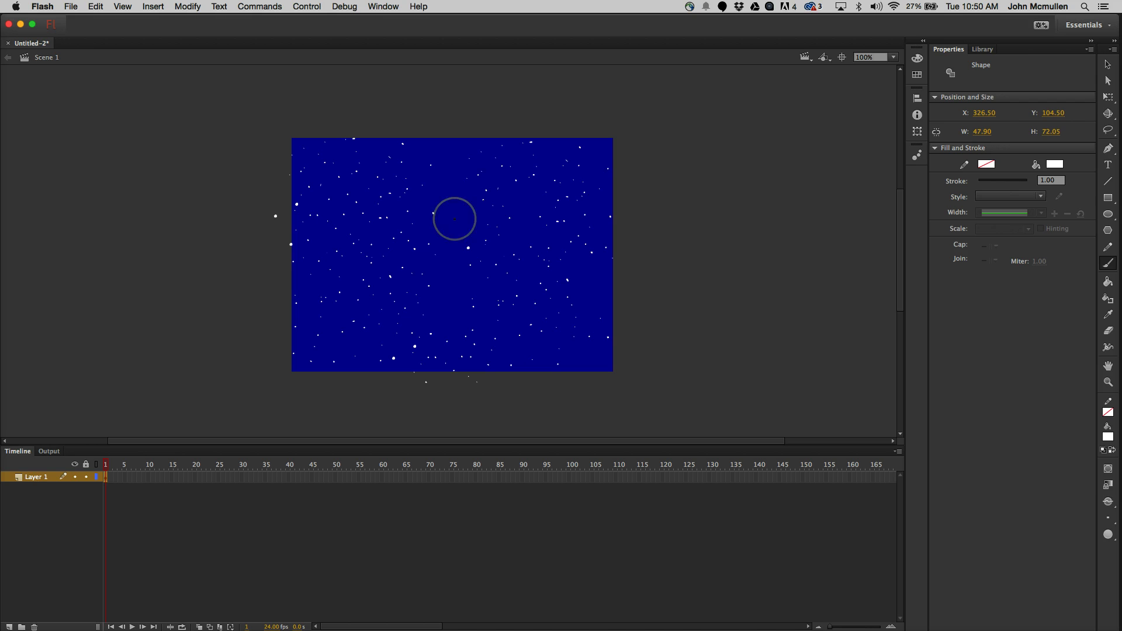
click(447, 304)
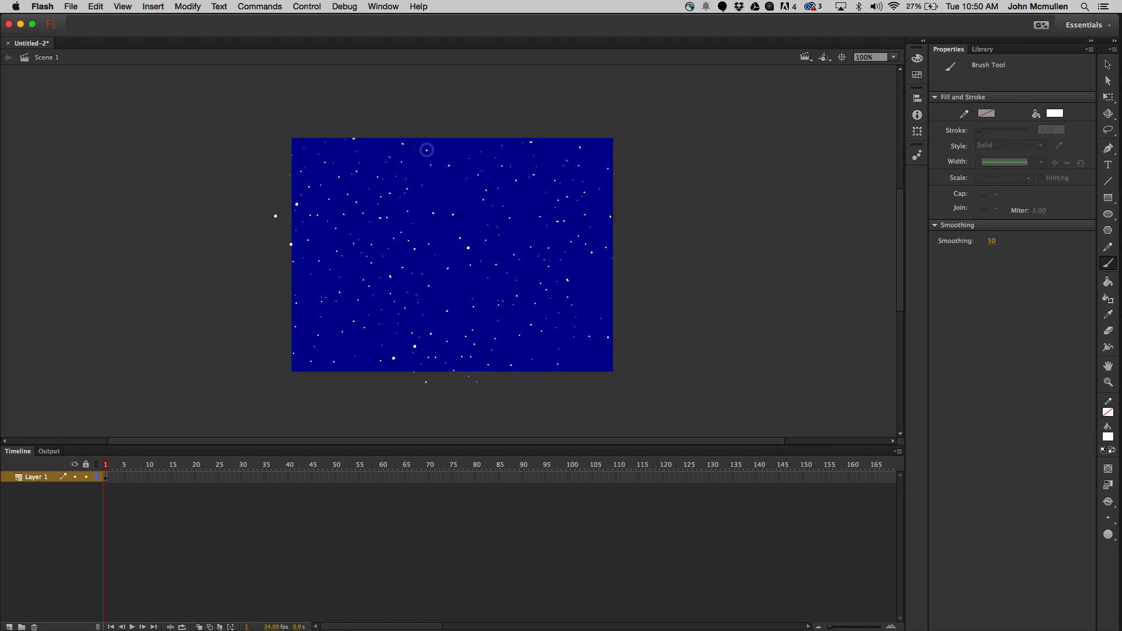
click(463, 149)
click(445, 227)
click(510, 317)
click(587, 338)
click(588, 381)
click(445, 204)
click(657, 218)
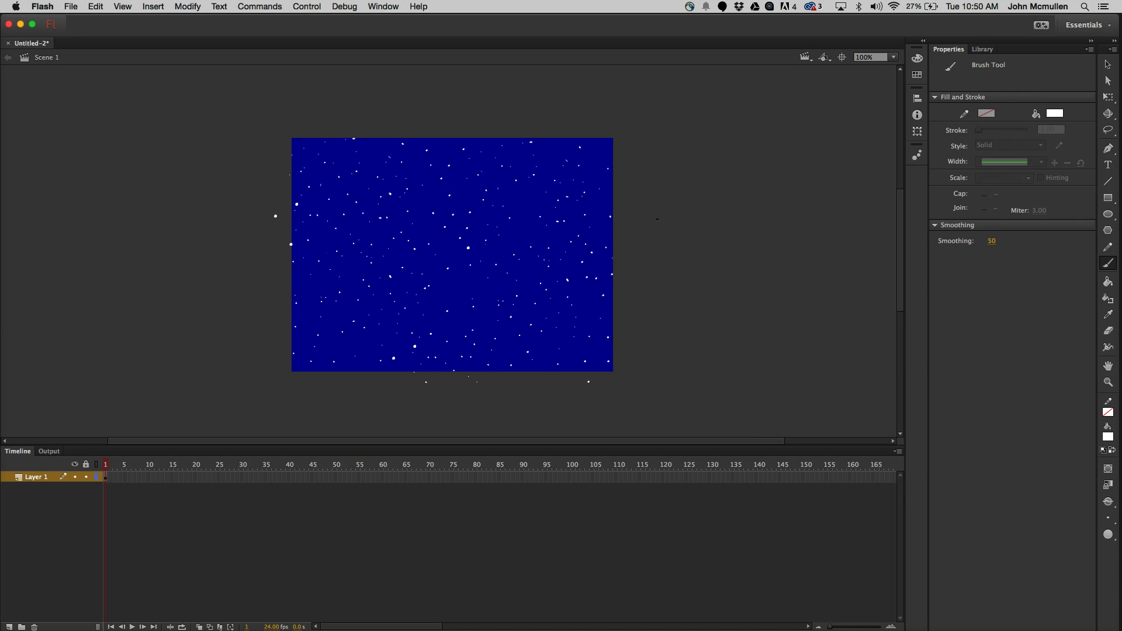